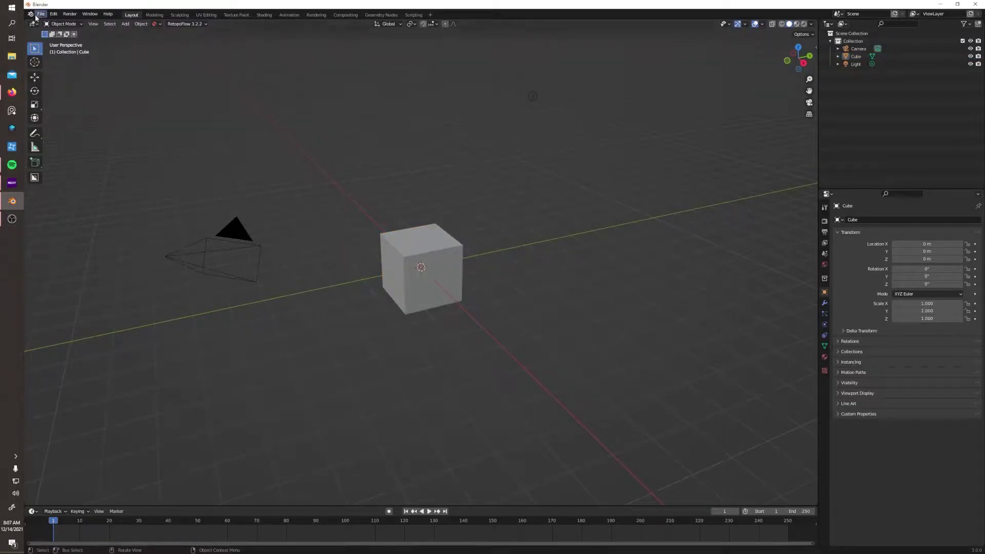
Create a new General file and discard the unsaved changes
left_click(37, 17)
left_click(128, 23)
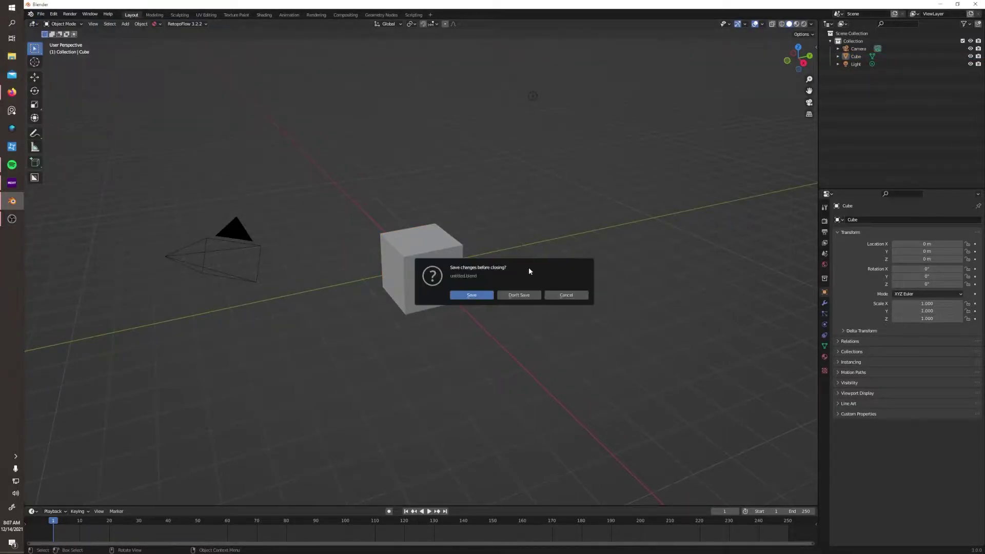
left_click(517, 296)
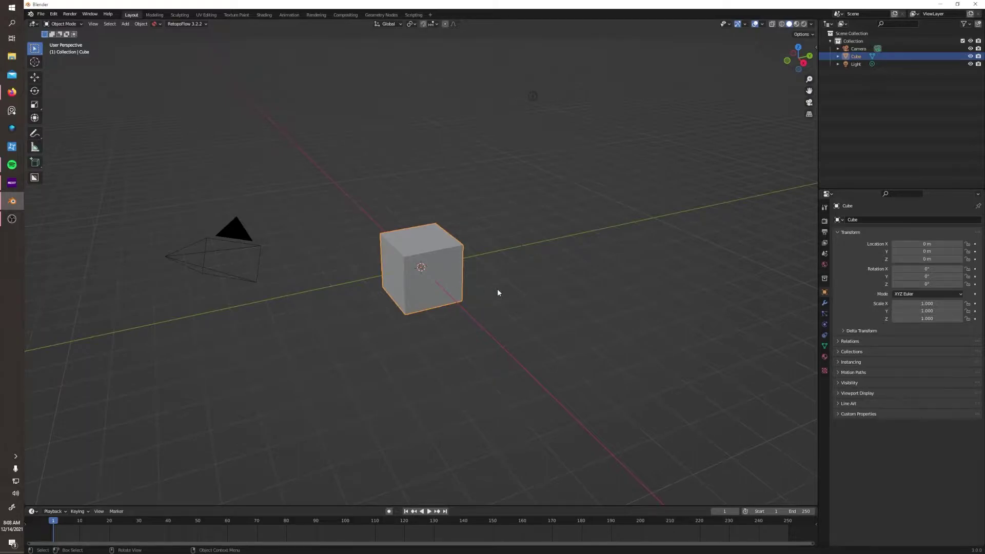
Orbit the view around the default cube to a diagonal angle
mouse_move(449, 284)
middle_mouse_down()
mouse_move(312, 279)
mouse_move(403, 280)
middle_mouse_up()
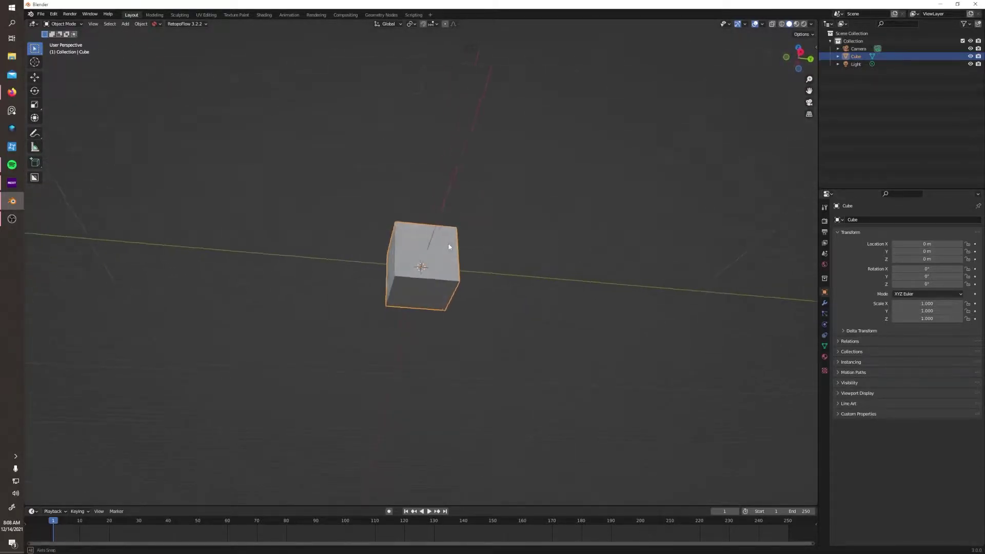
scroll(448, 246, "up", 3)
scroll(454, 273, "down", 5)
middle_click_drag(455, 274, 358, 276)
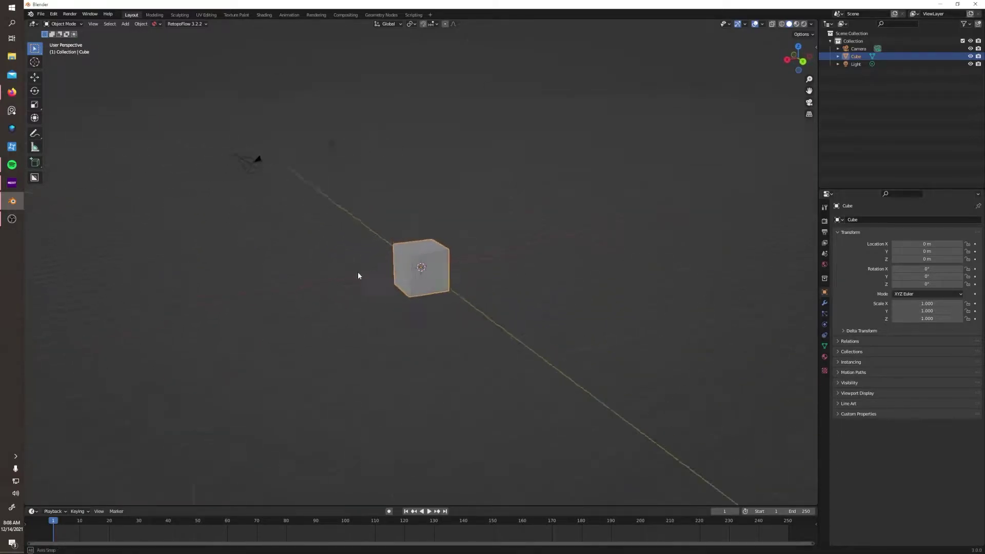
scroll(429, 322, "up", 5)
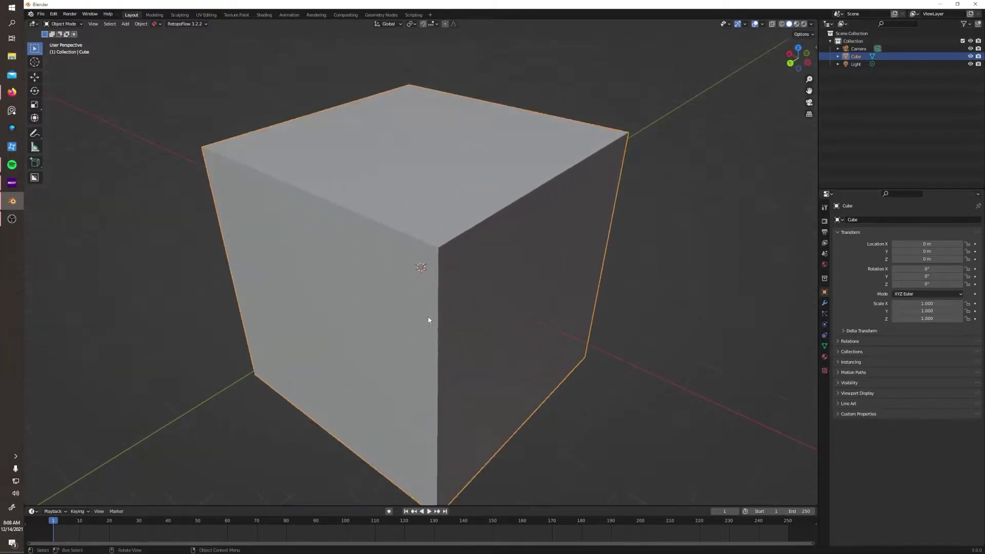
scroll(428, 323, "down", 4)
scroll(428, 323, "up", 4)
scroll(429, 320, "down", 1)
scroll(428, 320, "down", 2)
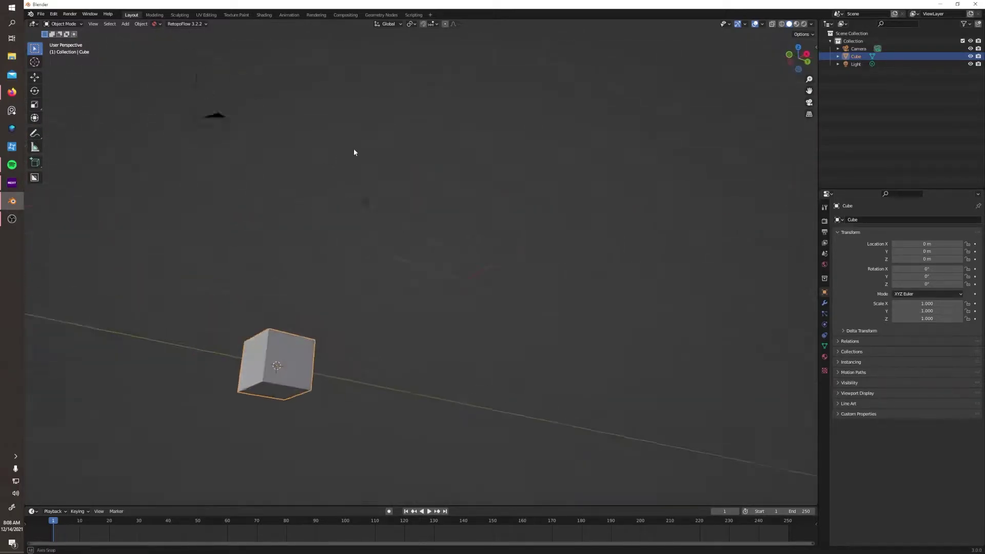
Orbit the cube out of sight and back, ending with a level grid
middle_click_drag(354, 151, 490, 166)
middle_click_drag(602, 189, 685, 200)
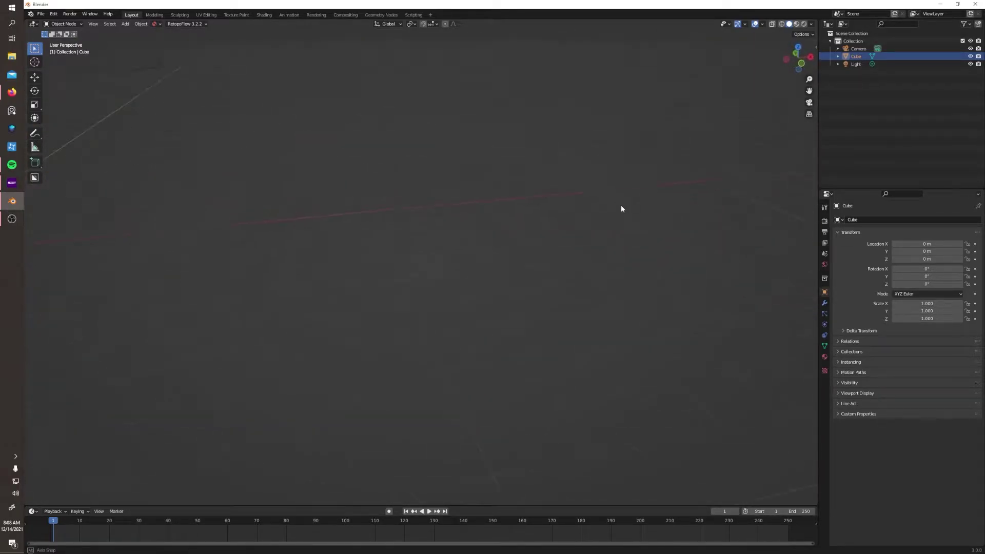
mouse_move(386, 213)
middle_mouse_down()
mouse_move(299, 204)
mouse_move(372, 178)
mouse_move(334, 180)
middle_mouse_up()
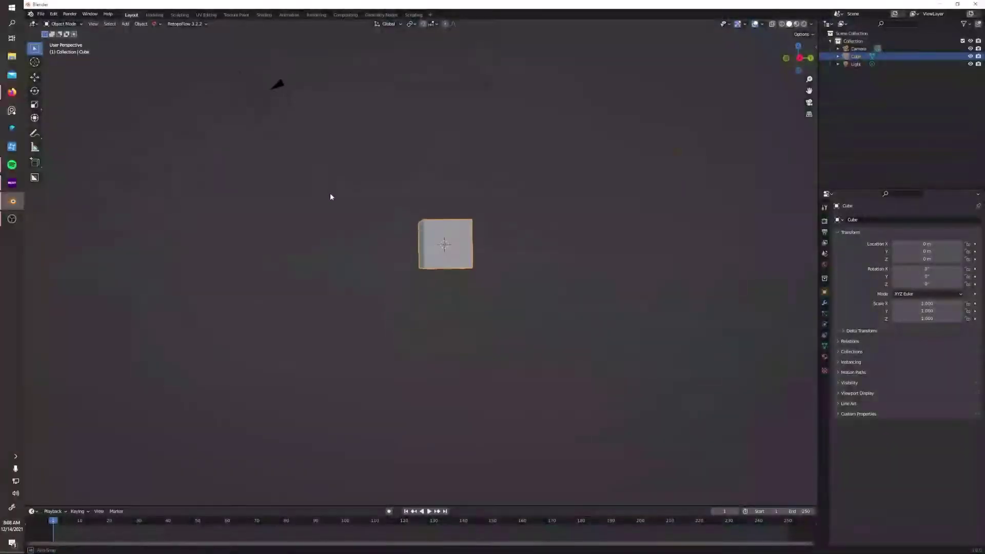
Orbit slightly around the cube with a middle-mouse drag
mouse_move(386, 206)
middle_mouse_down()
mouse_move(330, 183)
mouse_move(323, 221)
mouse_move(378, 213)
mouse_move(331, 215)
mouse_move(373, 231)
mouse_move(382, 212)
middle_mouse_up()
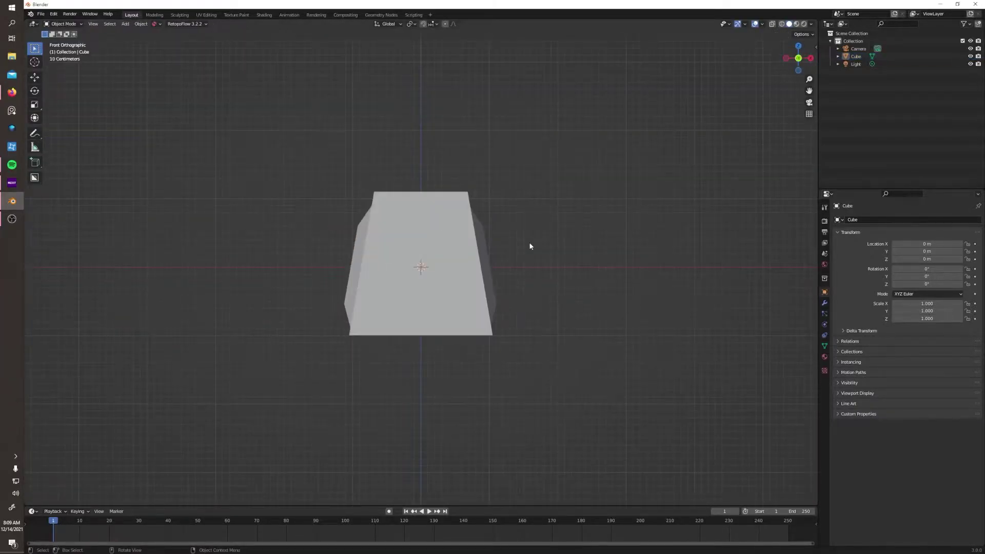
Tilt out of front view, then check the top, bottom and front views
key("KP_8")
key("KP_8")
key("KP_8")
key("KP_5")
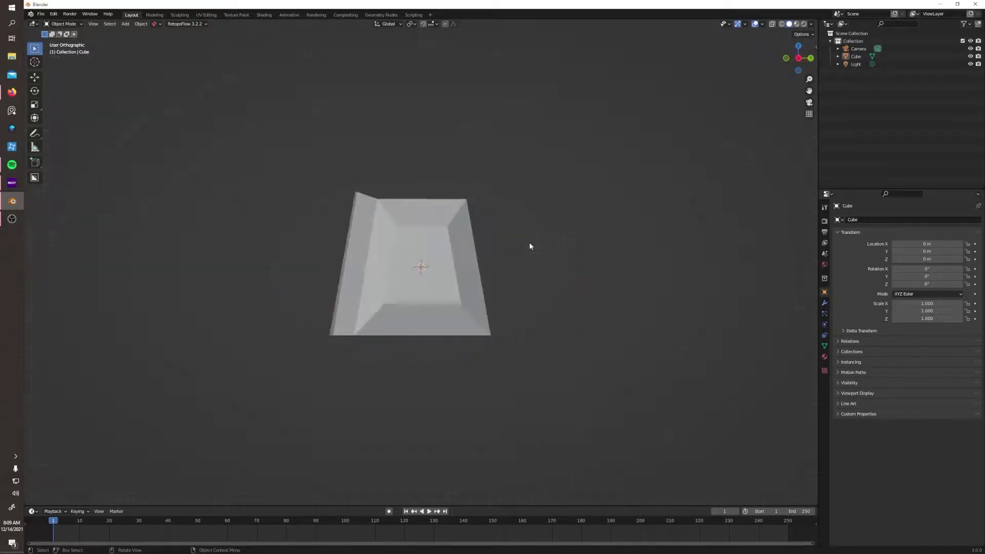
key("KP_7")
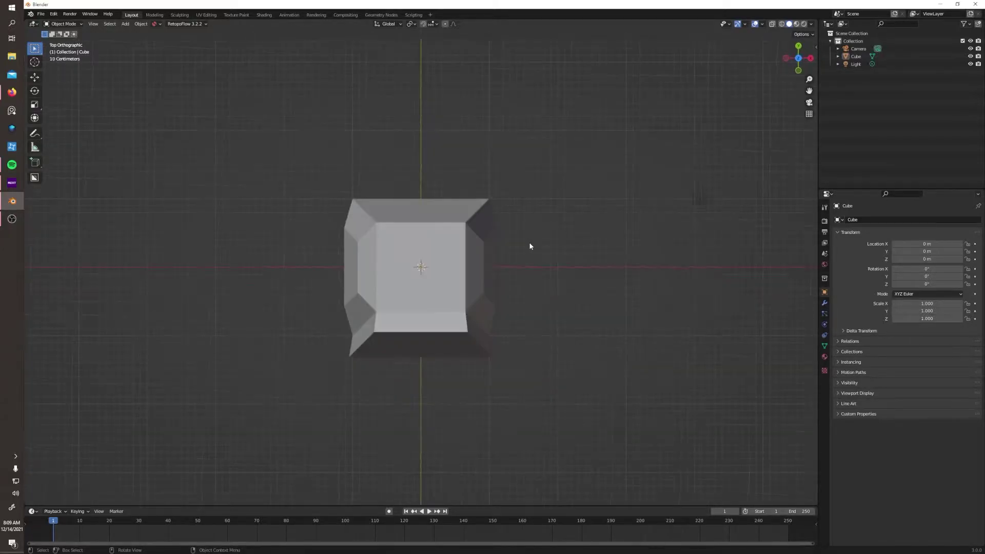
key("ctrl+KP_7")
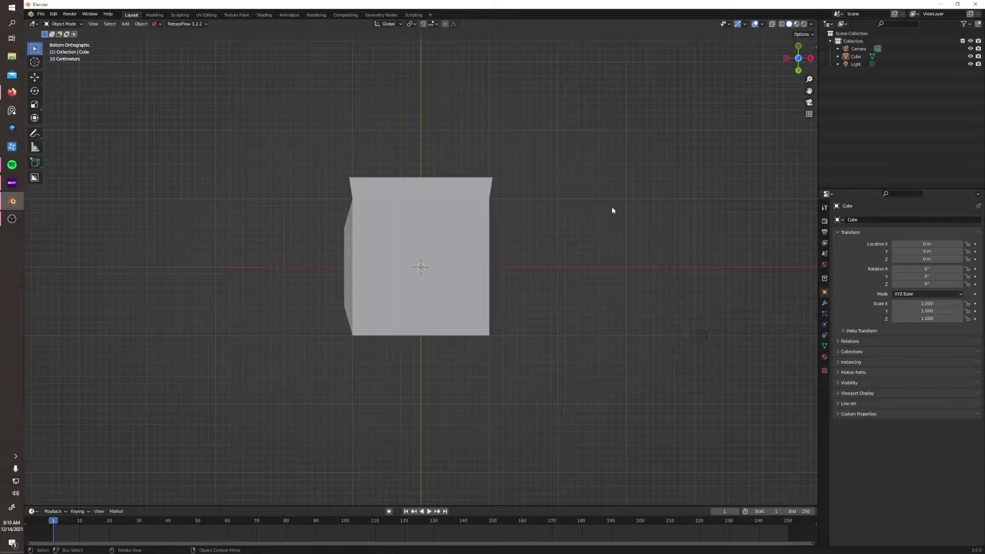
key("KP_1")
scroll(602, 288, "down", 4)
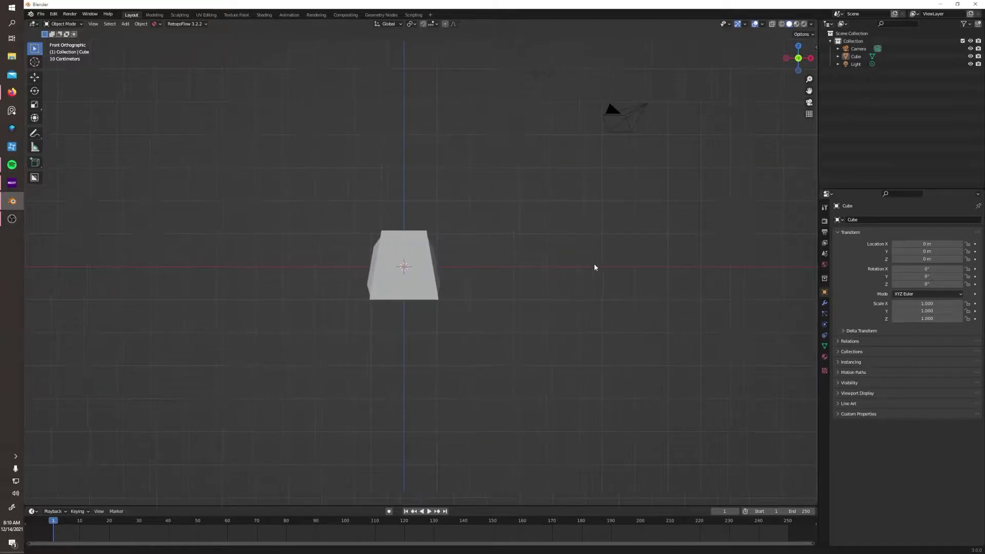
Pan the front view, then switch to the right view and pan it right
mouse_move(595, 268)
middle_mouse_down("shift")
mouse_move(444, 283)
mouse_move(468, 358)
mouse_move(647, 307)
mouse_move(615, 294)
middle_mouse_up("shift")
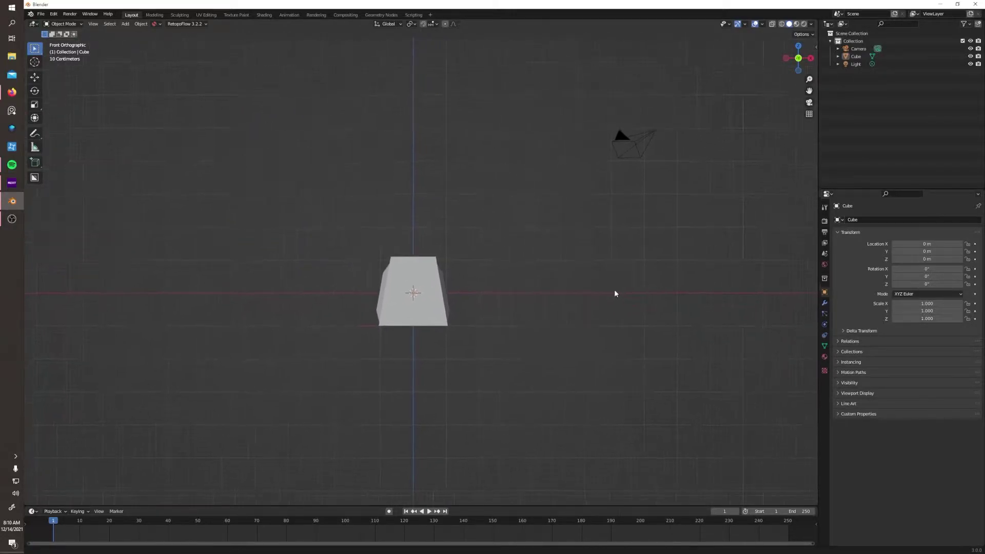
key("KP_3")
middle_click_drag(382, 334, 570, 327, "shift")
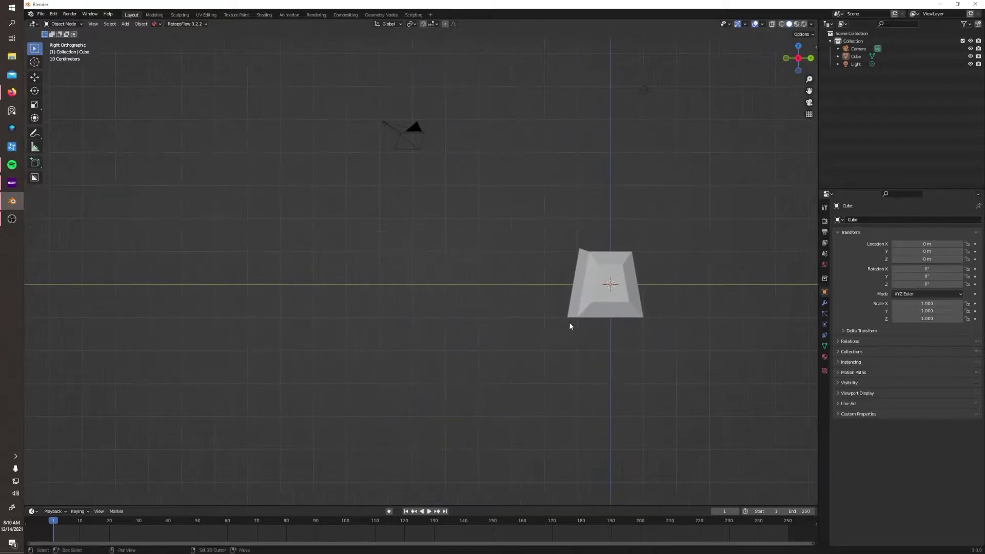
Toggle the right view between perspective and orthographic, then tilt into a free view
key("KP_5")
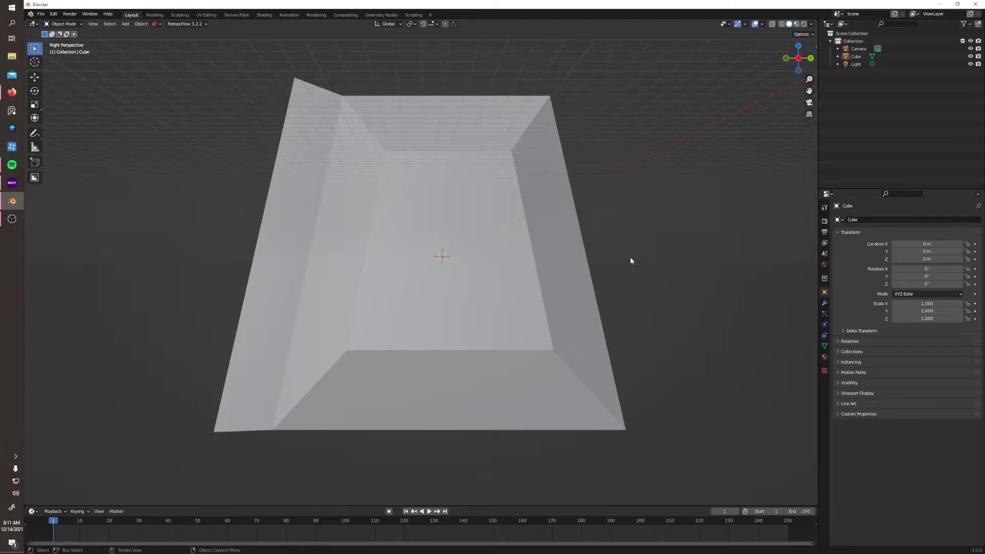
key("KP_5")
key("KP_5")
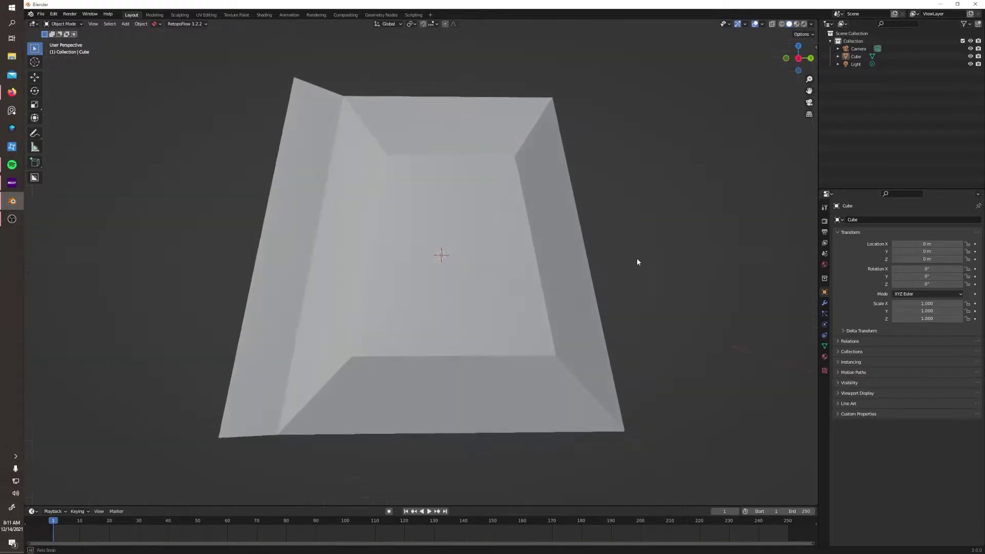
key("KP_3")
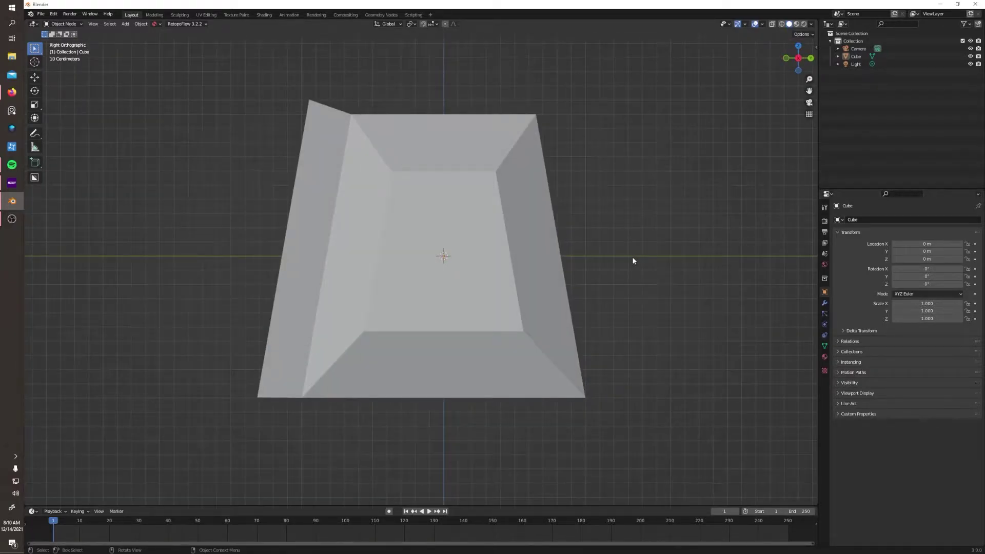
key("KP_5")
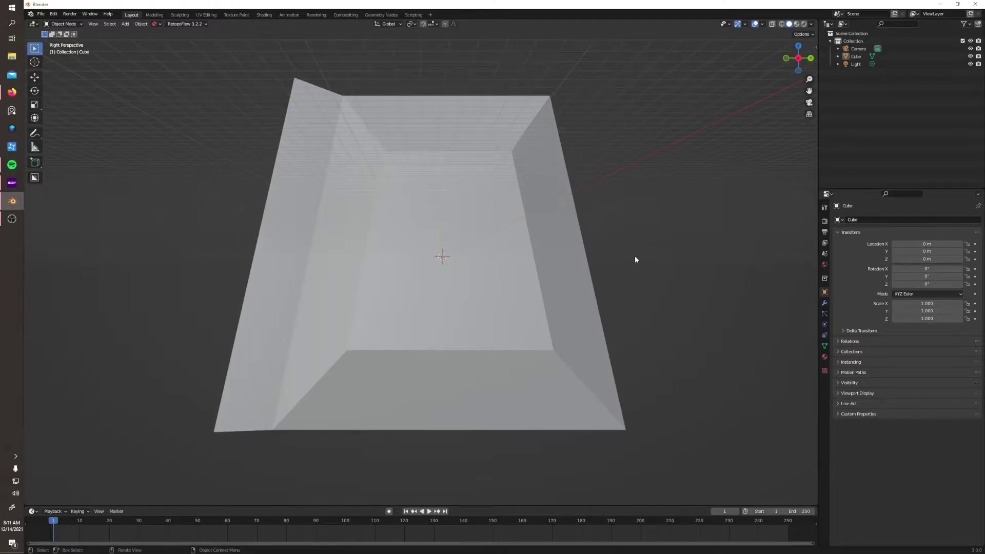
key("KP_5")
middle_click_drag(635, 260, 603, 256)
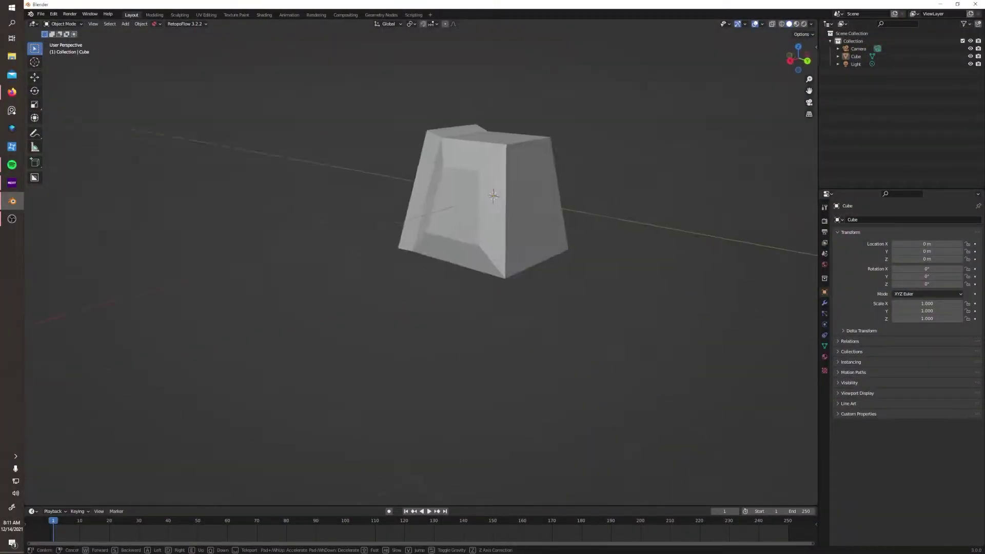
Walk toward, above and around the object, then confirm the walk view
key("w")
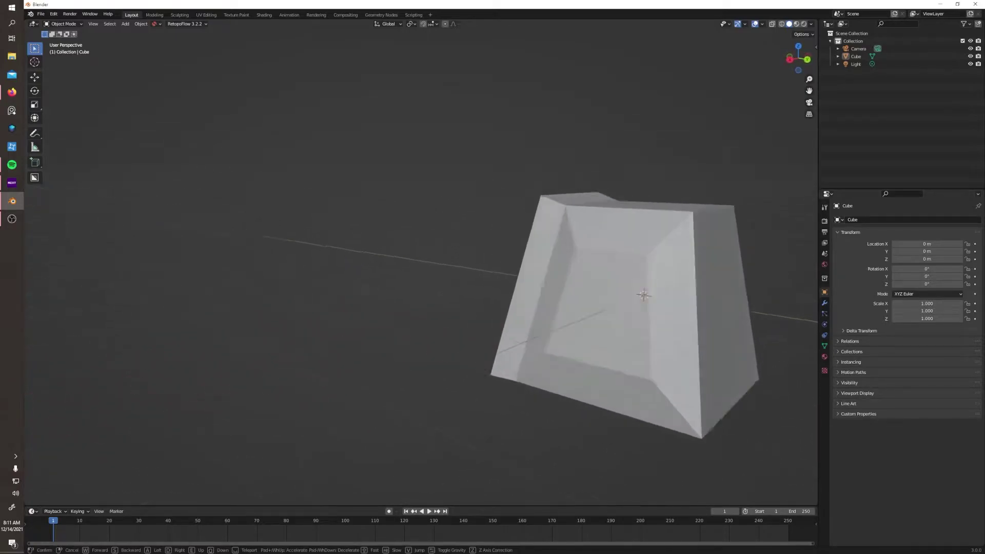
key("s")
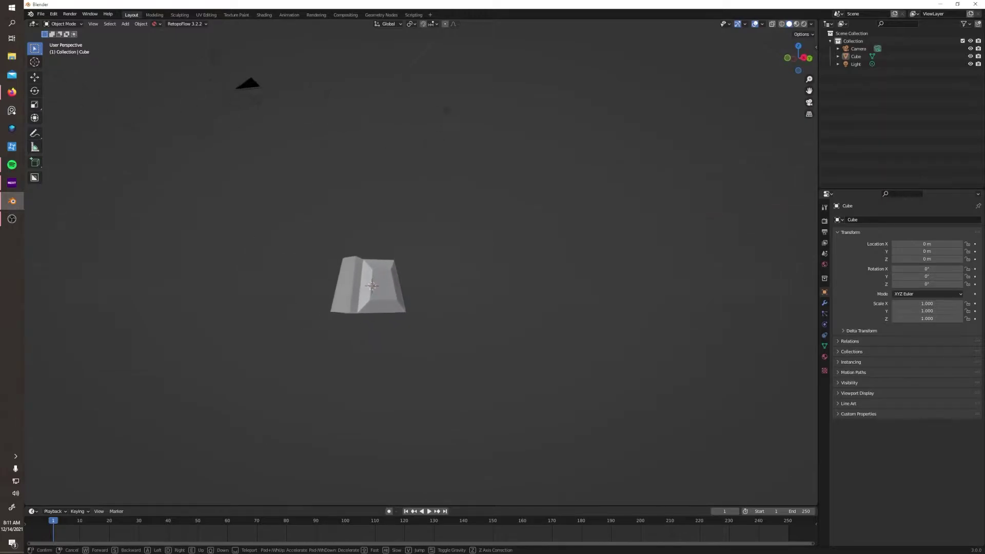
key("w")
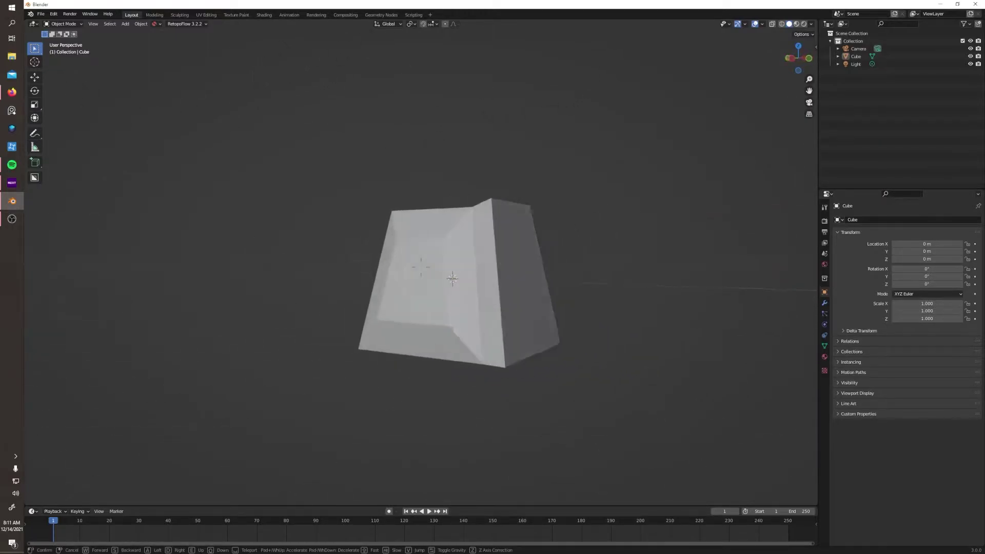
key("e")
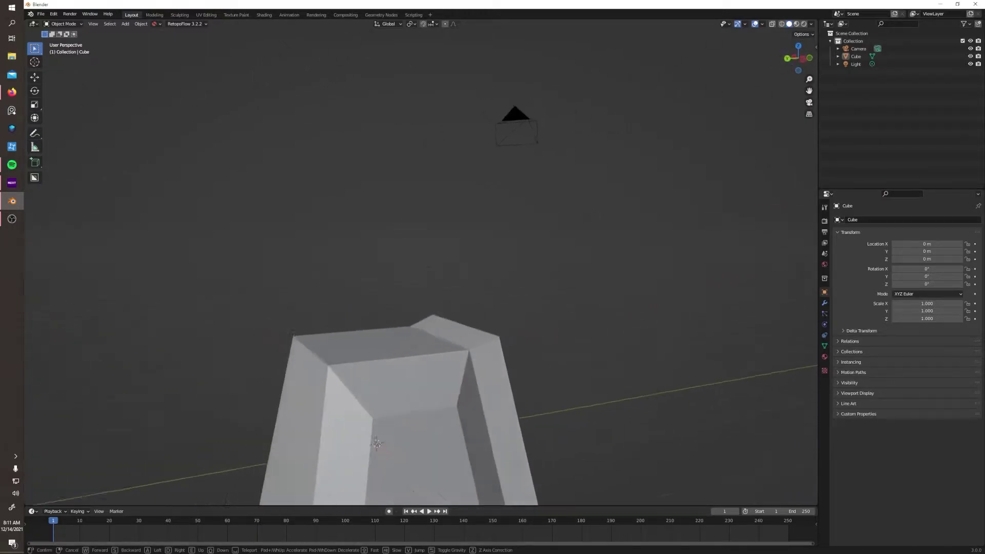
key("s")
key("w")
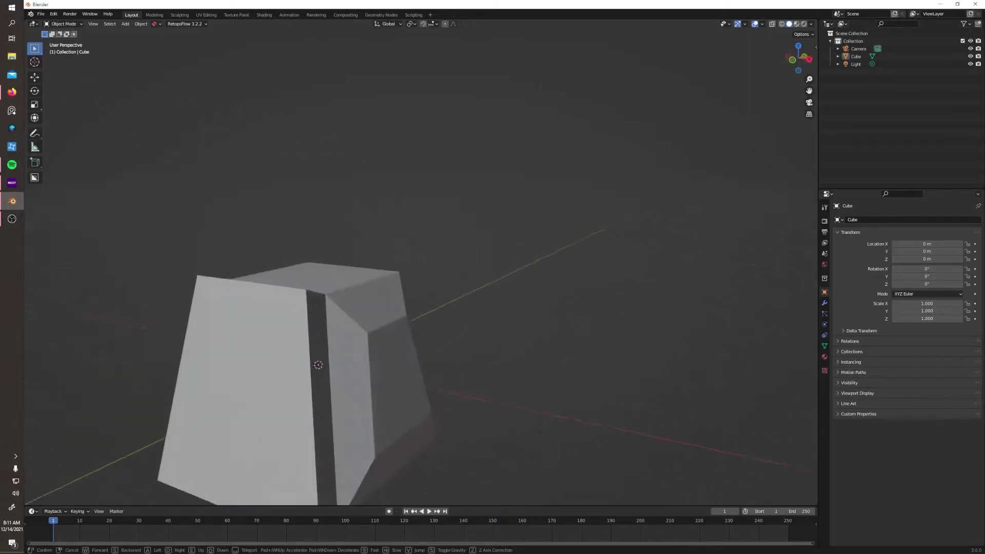
key("s")
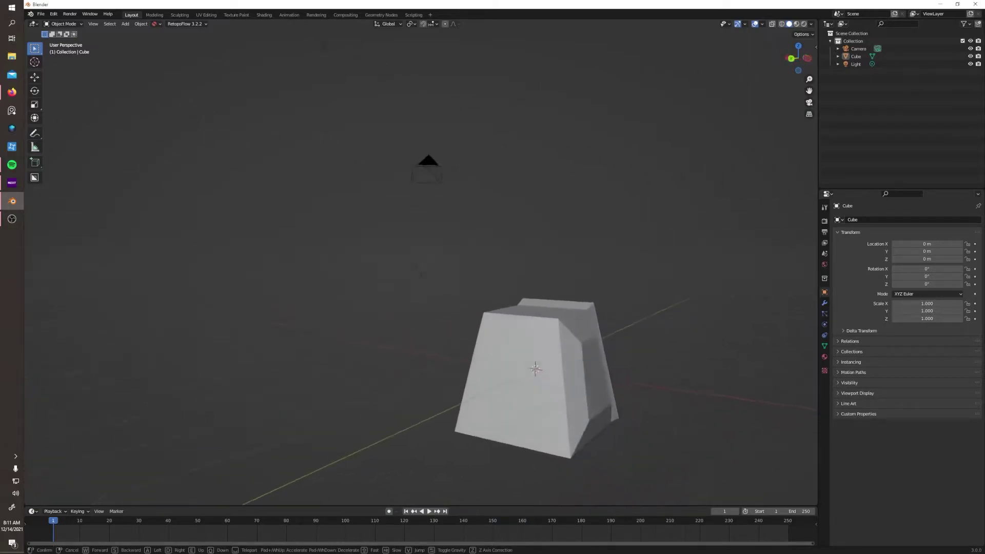
Walk to centre the object, approach it, then back away
key("w")
left_click(421, 268)
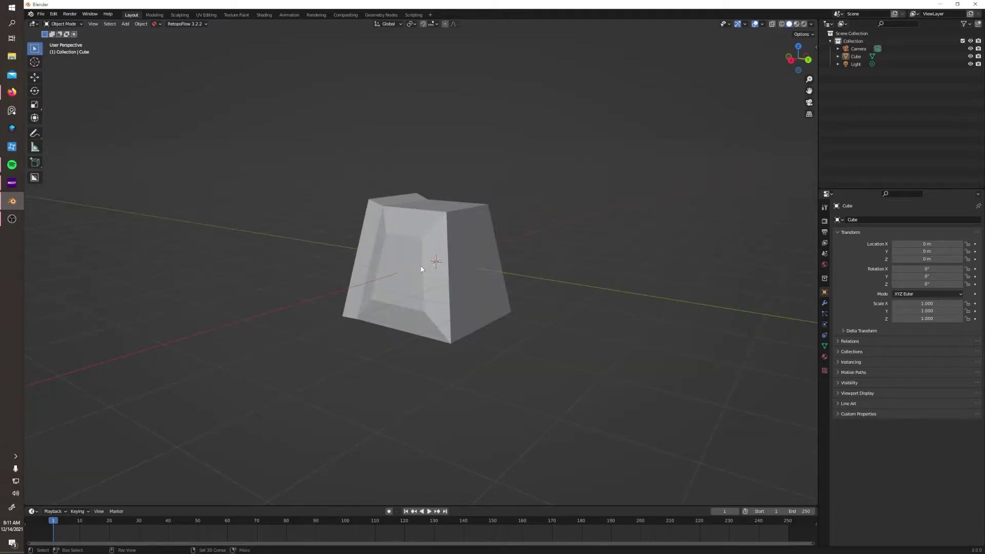
key("w")
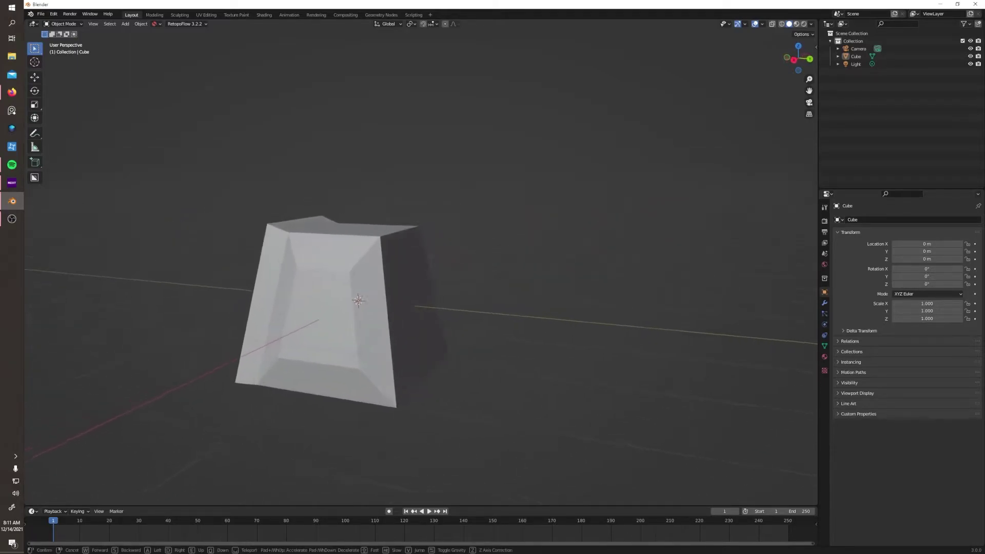
key("s")
key("s")
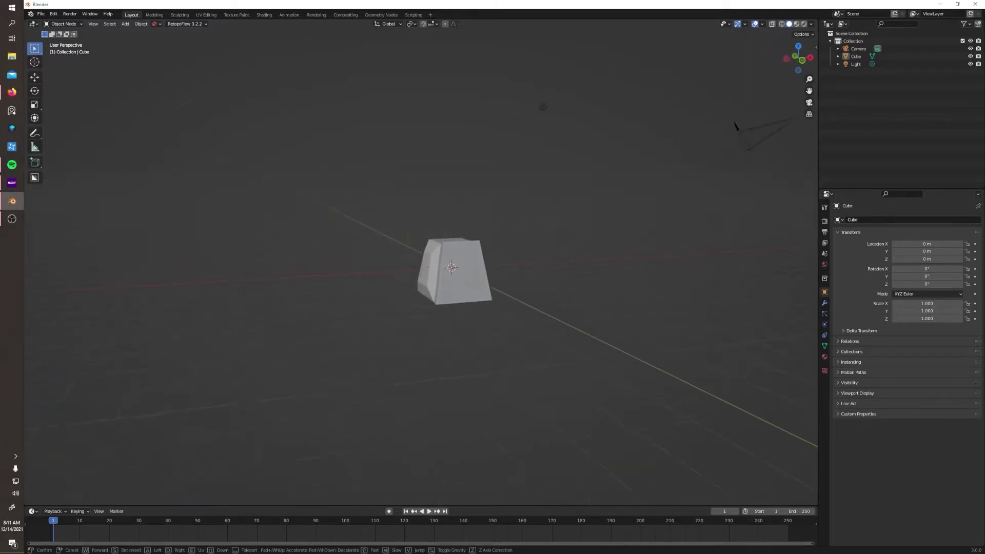